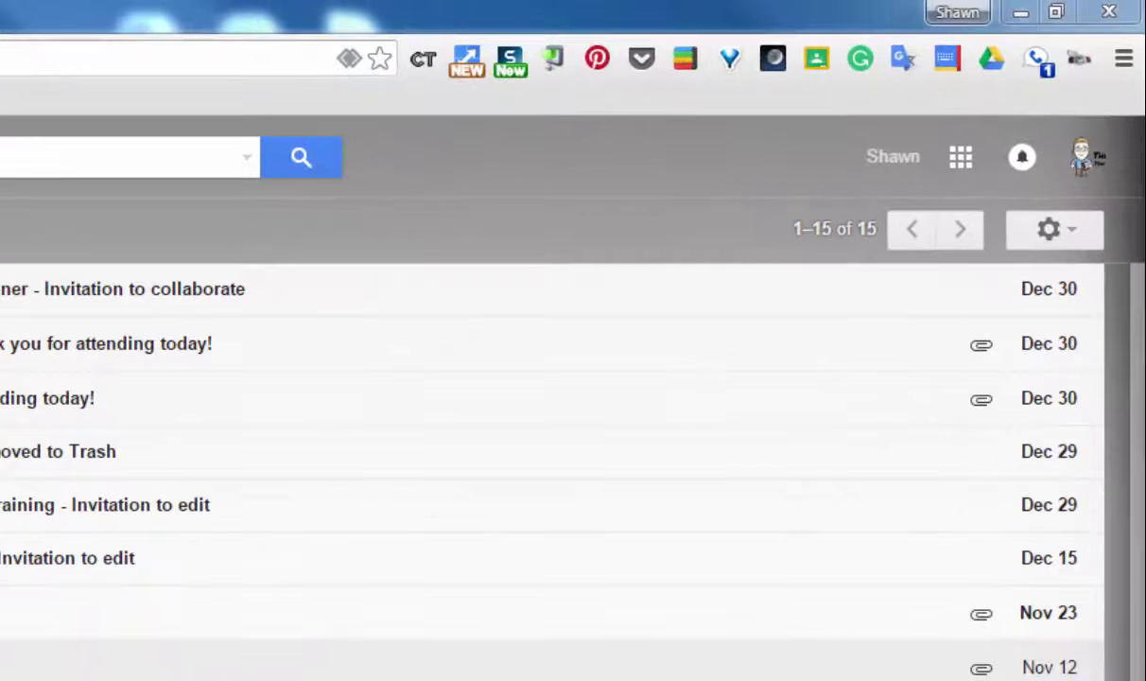
# - In Gmail's general settings, delete the Certified Trainer badge and logo from the signature
pyautogui.click(1031, 244)
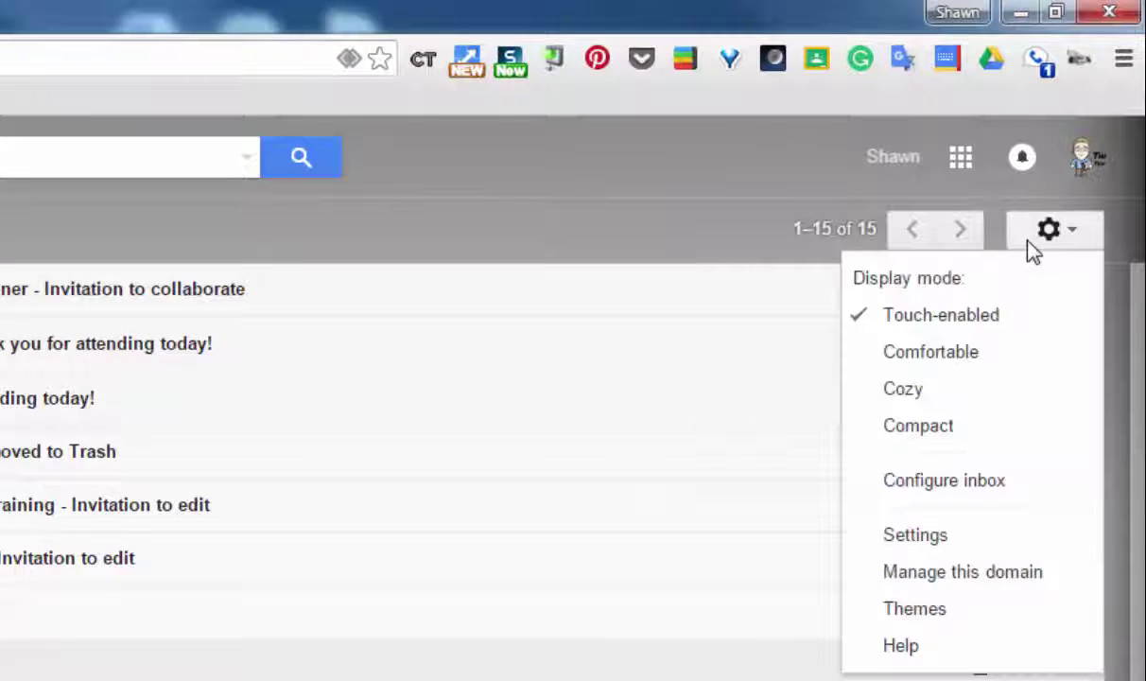
pyautogui.click(931, 541)
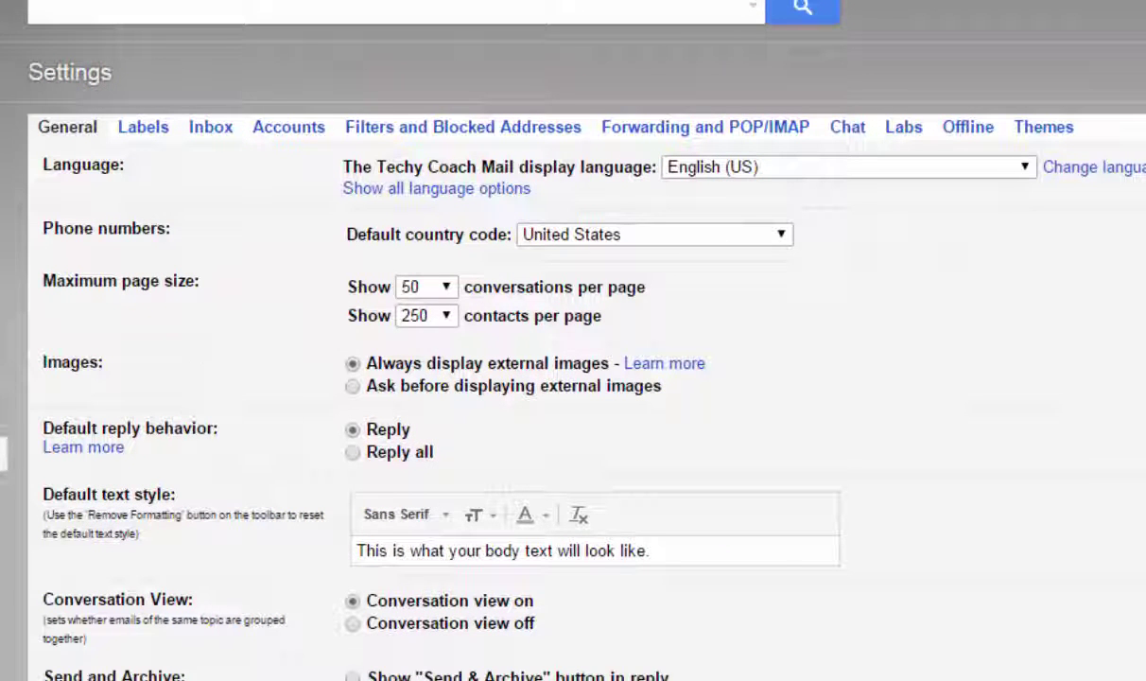
pyautogui.scroll(-10, 587, 378)
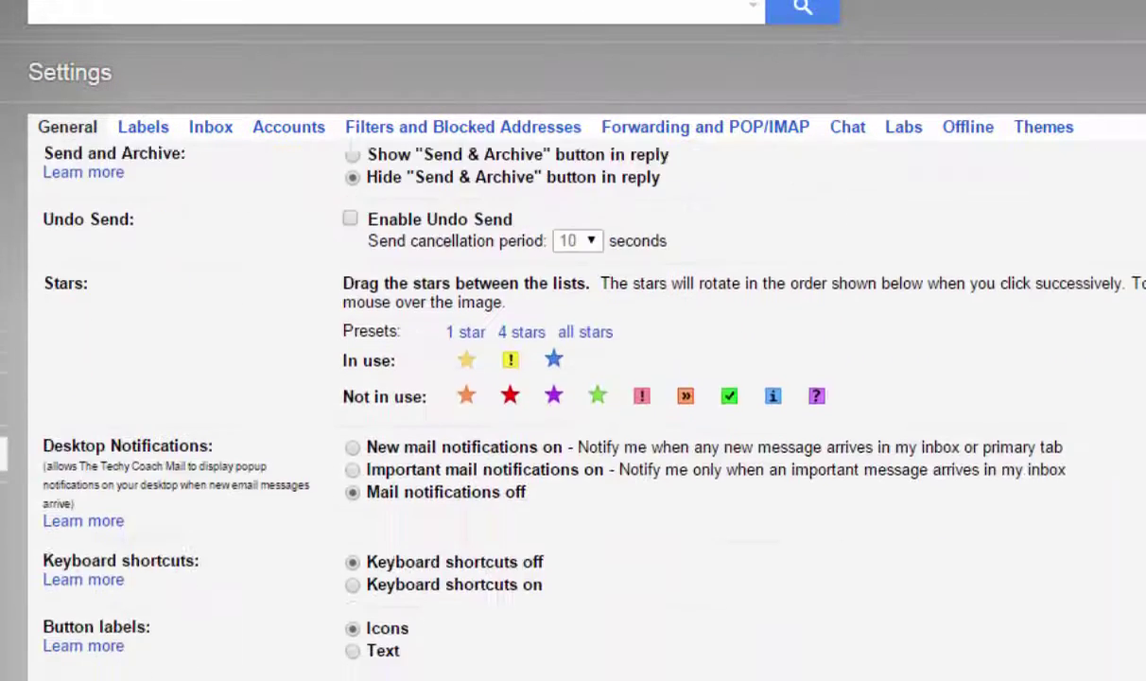
pyautogui.scroll(-5, 586, 378)
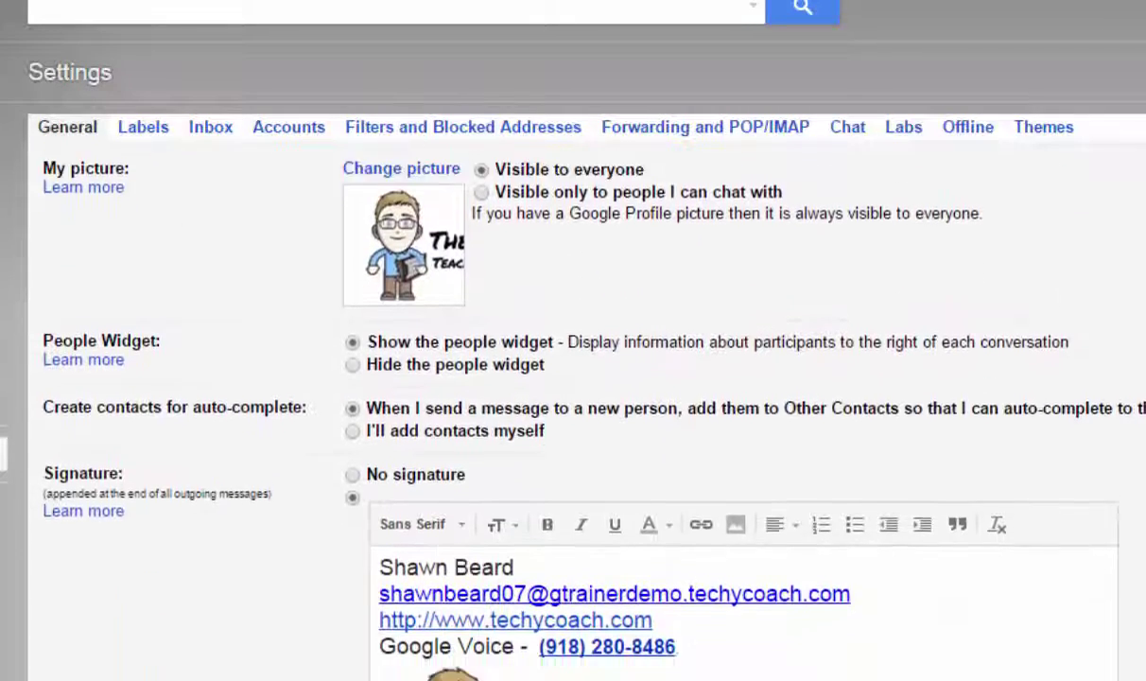
pyautogui.scroll(-3, 586, 378)
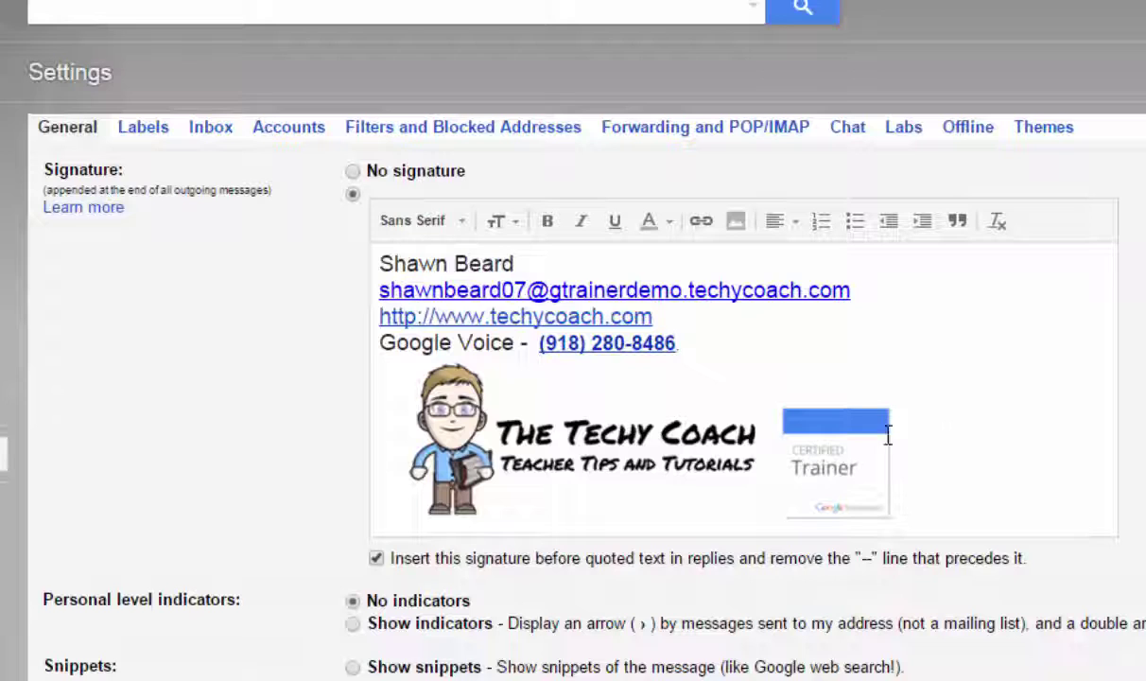
pyautogui.click(951, 457)
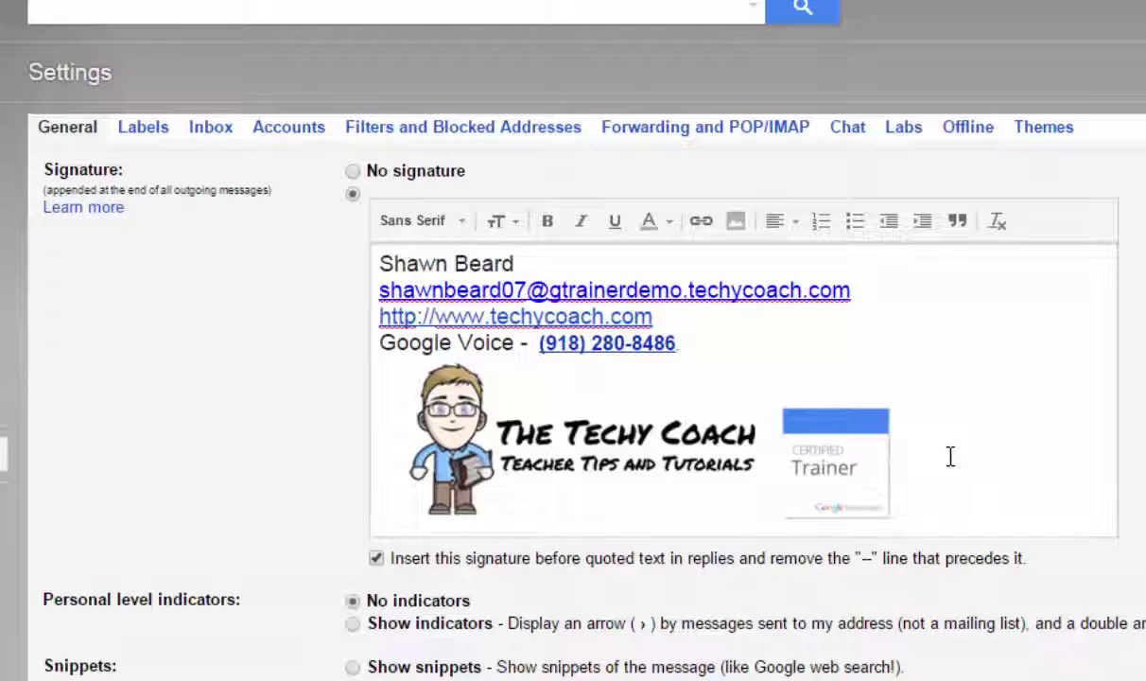
pyautogui.press('BackSpace')
pyautogui.press('BackSpace')
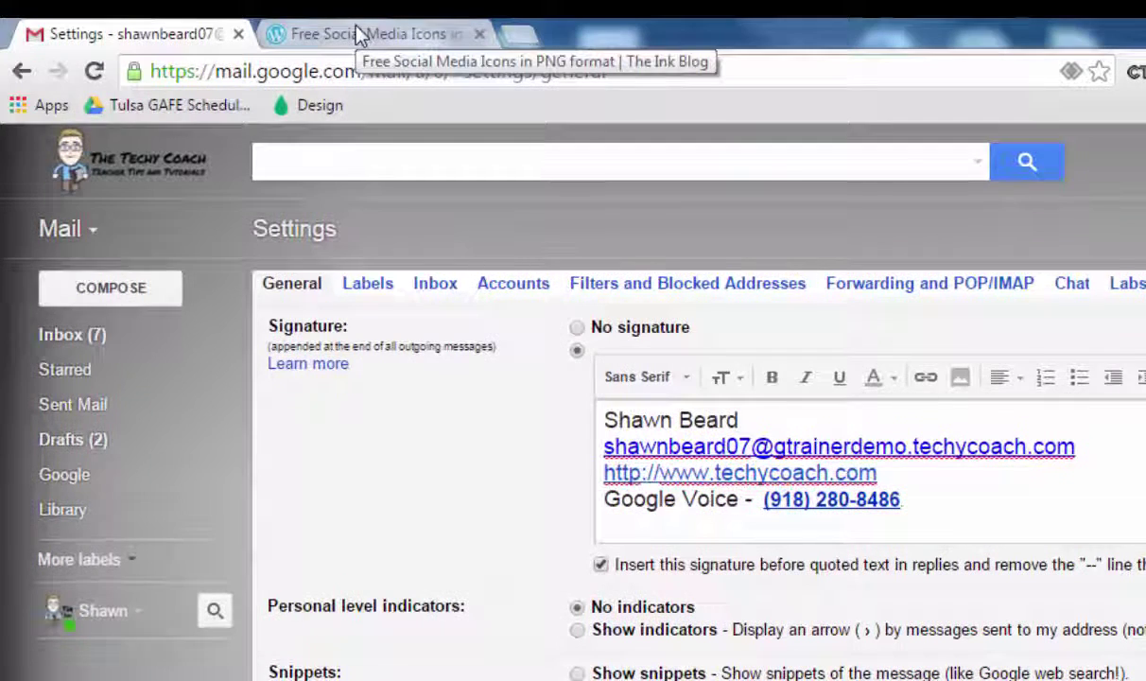
# - On The Ink Blog icons page, open the 24×24 Blogger icon (blogger1.png) and copy its image address
pyautogui.click(357, 34)
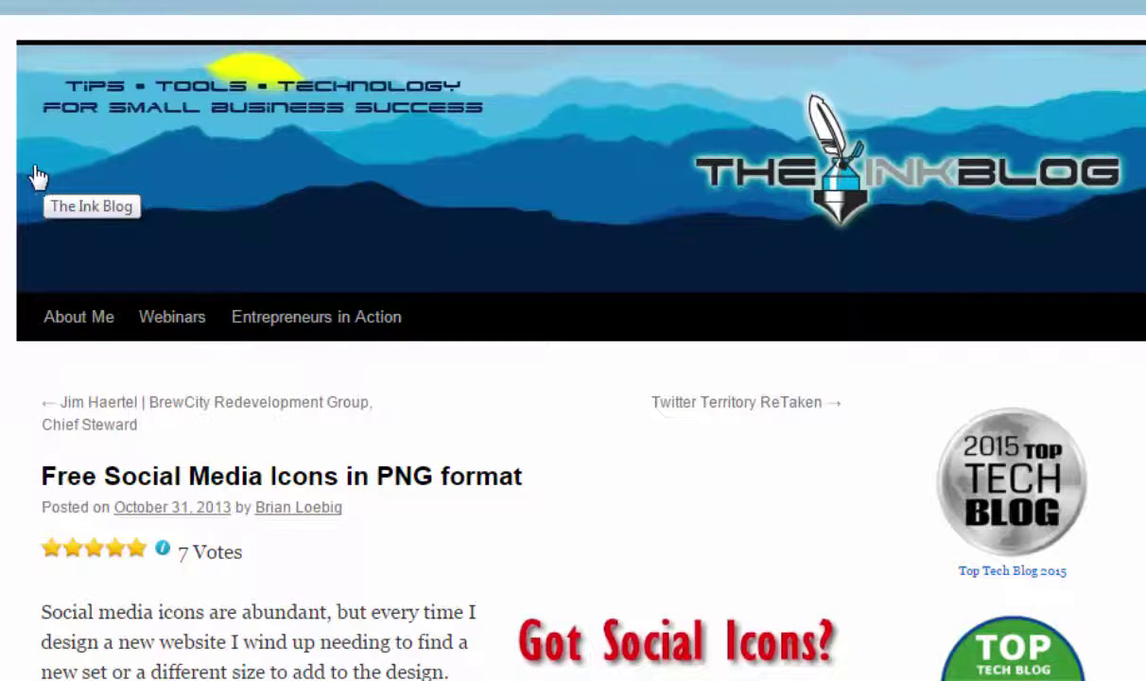
pyautogui.scroll(-5, 689, 594)
pyautogui.scroll(-4, 697, 597)
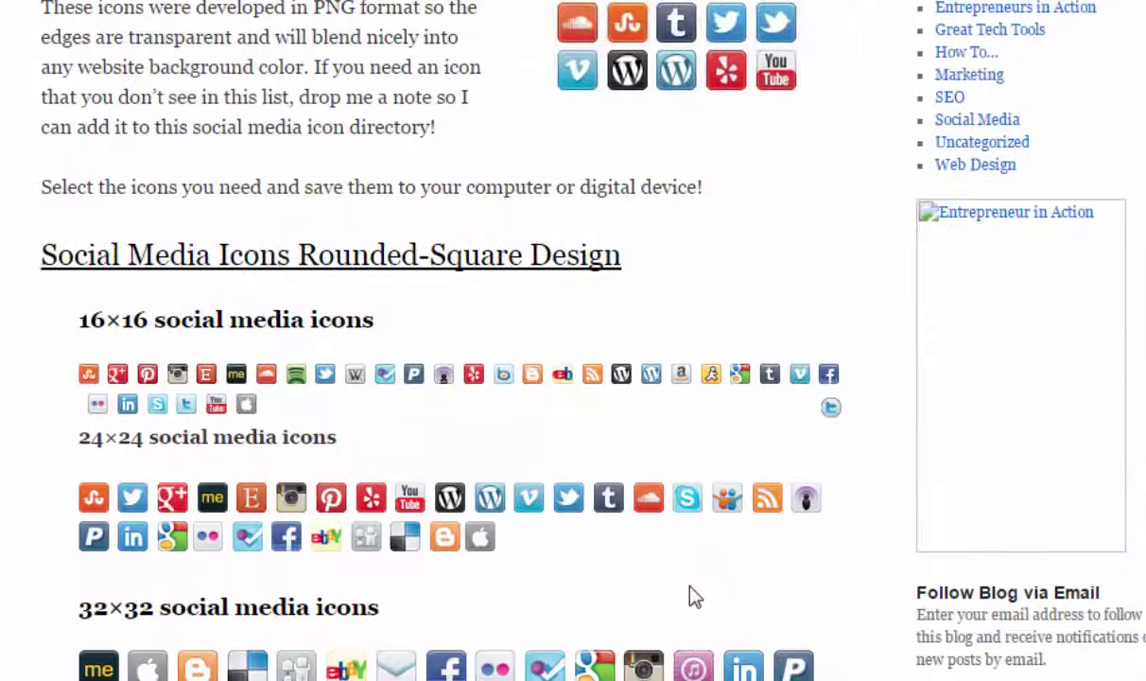
pyautogui.scroll(-1, 691, 596)
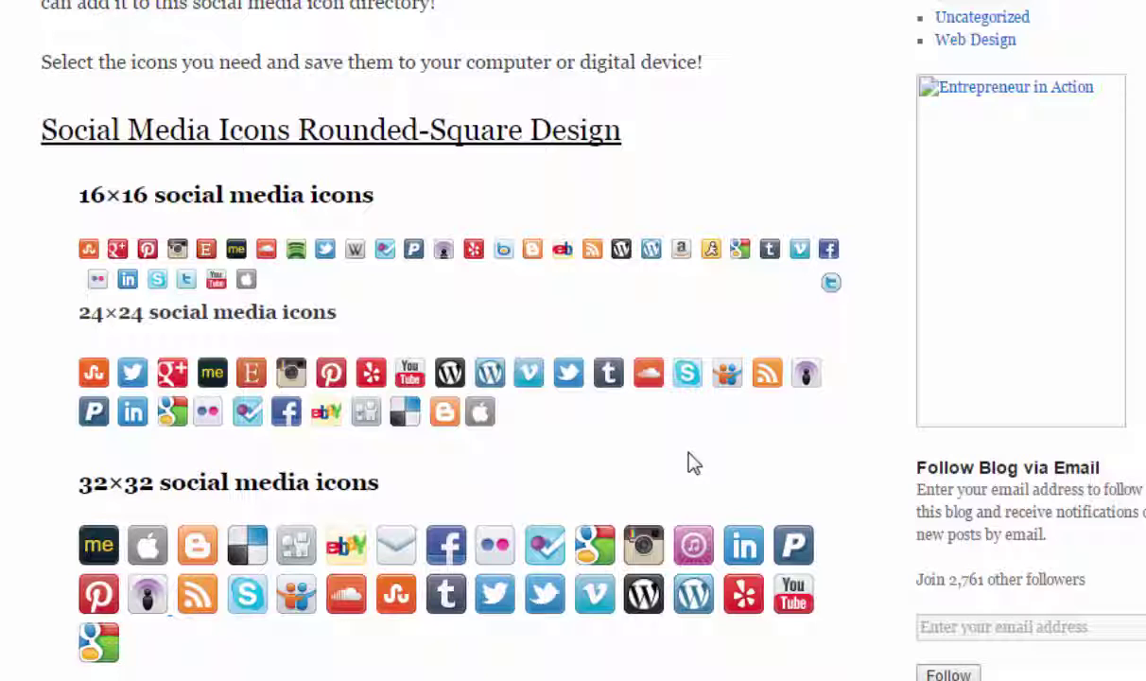
pyautogui.scroll(-1, 623, 470)
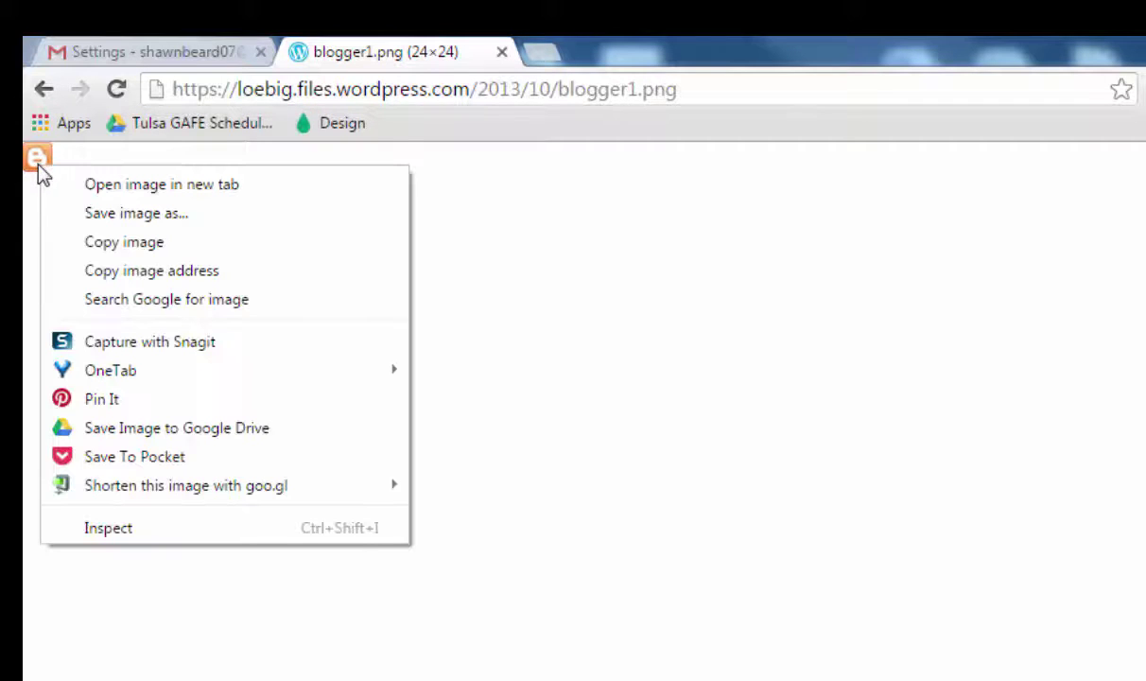
pyautogui.click(176, 273)
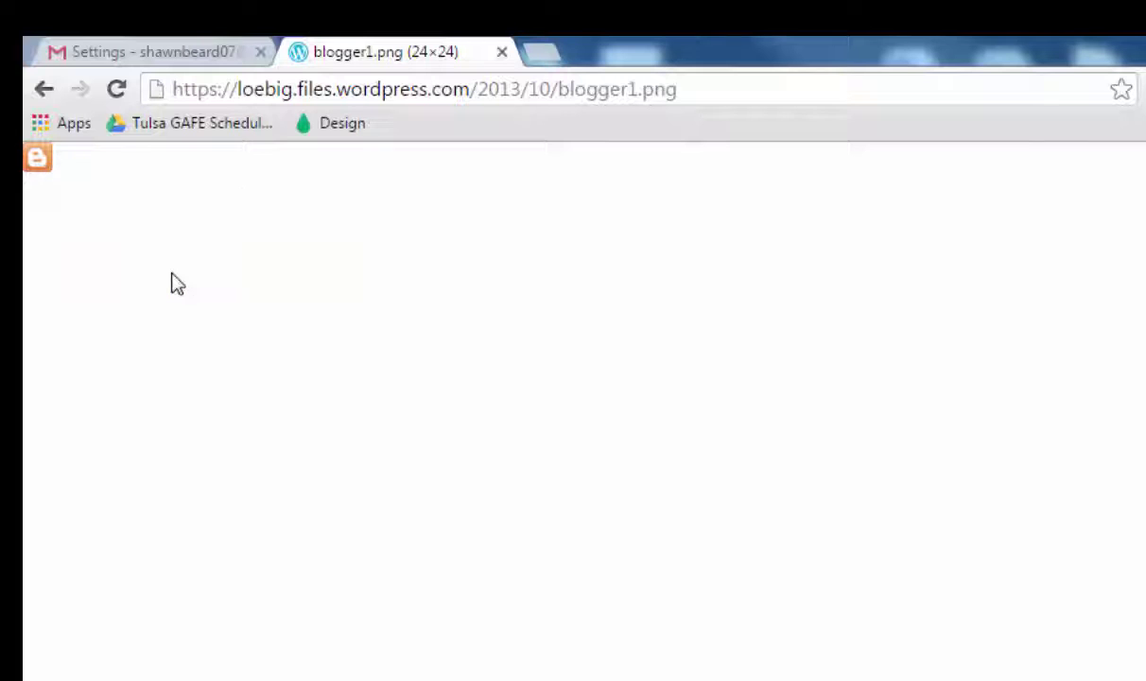
# - Insert the Blogger icon from its pasted web address on a new line below the phone number
pyautogui.click(165, 42)
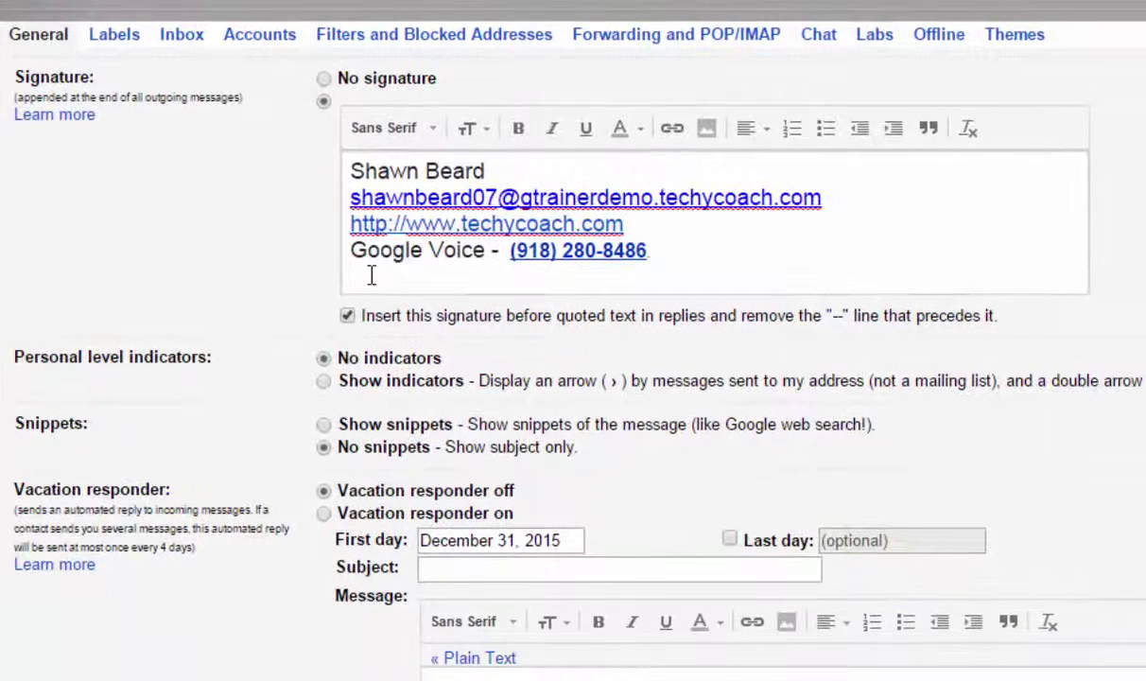
pyautogui.click(371, 275)
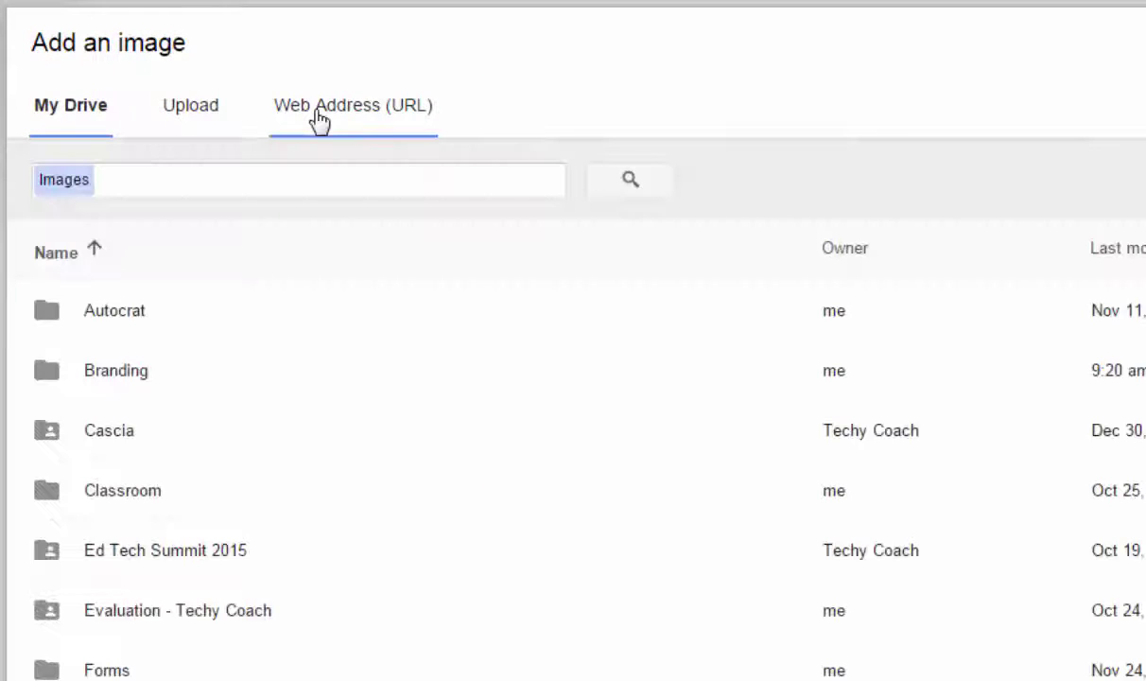
pyautogui.click(320, 120)
pyautogui.rightClick(371, 175)
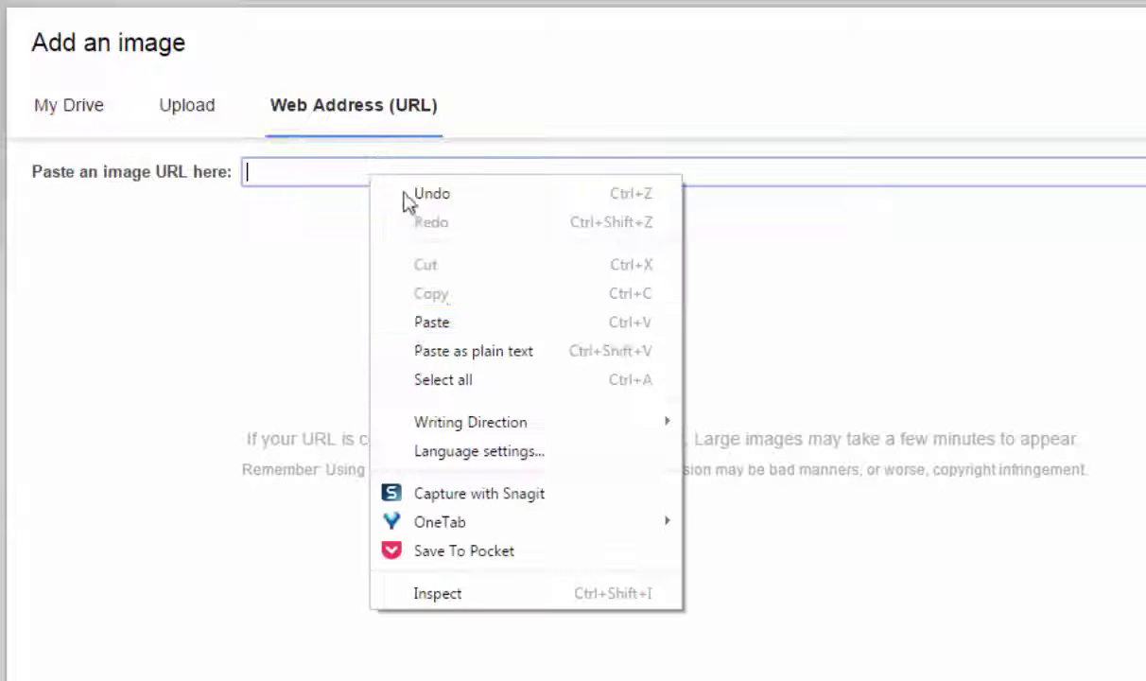
pyautogui.click(445, 321)
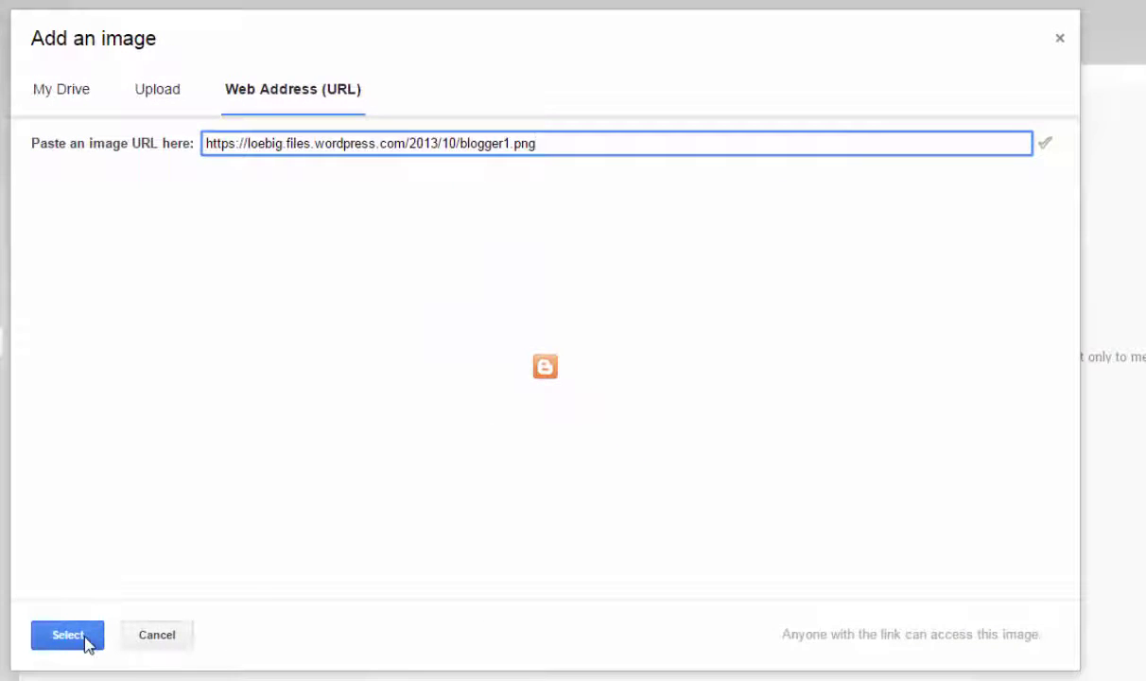
pyautogui.click(87, 635)
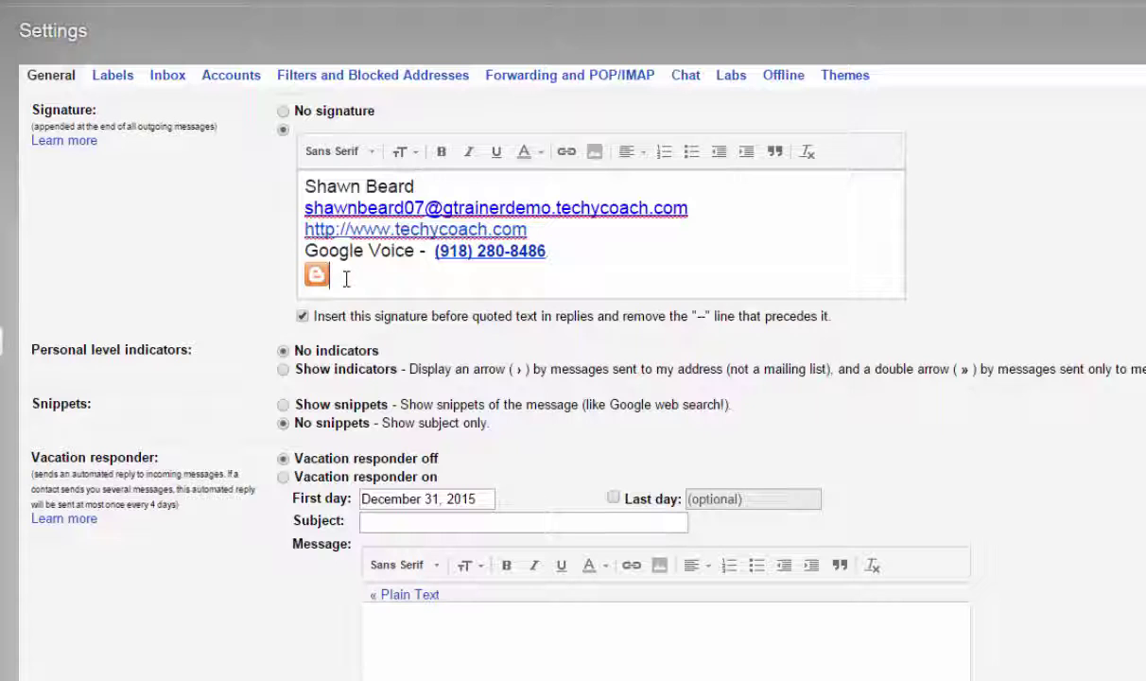
pyautogui.moveTo(341, 278); pyautogui.dragTo(305, 275)
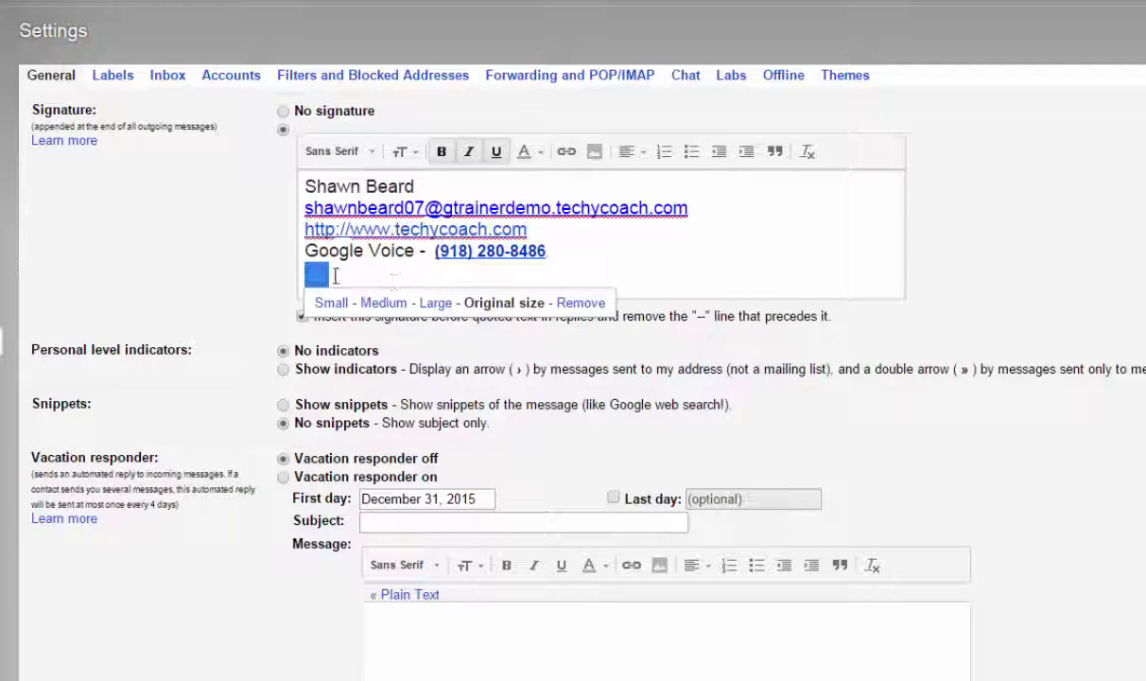
pyautogui.click(563, 154)
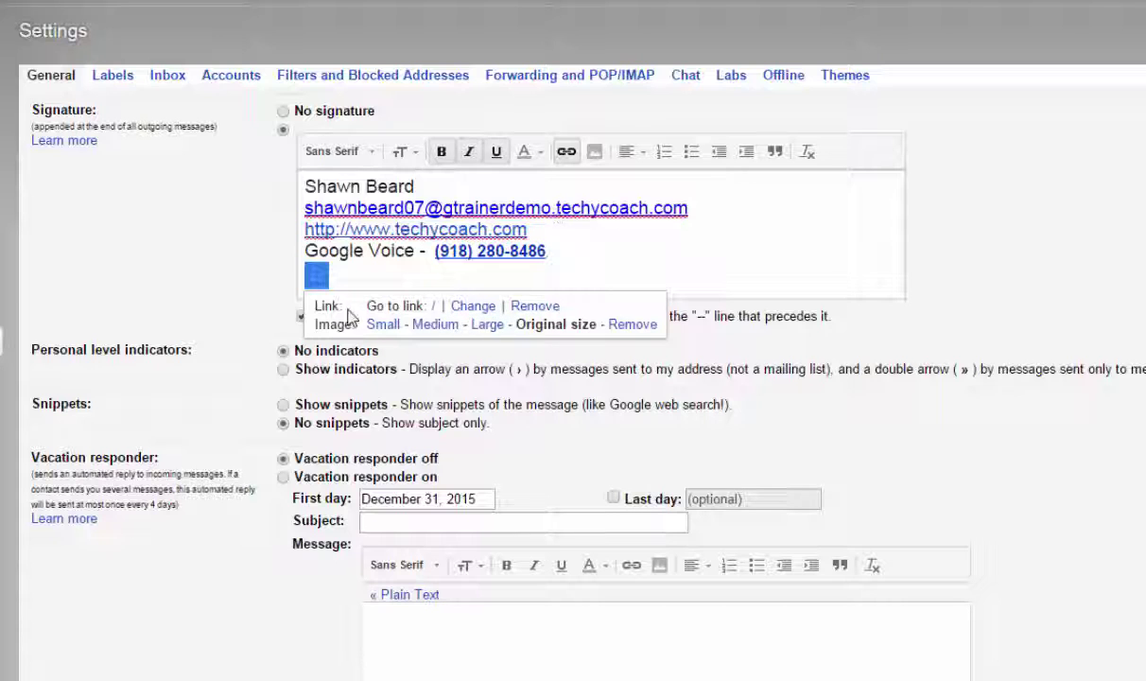
pyautogui.click(468, 307)
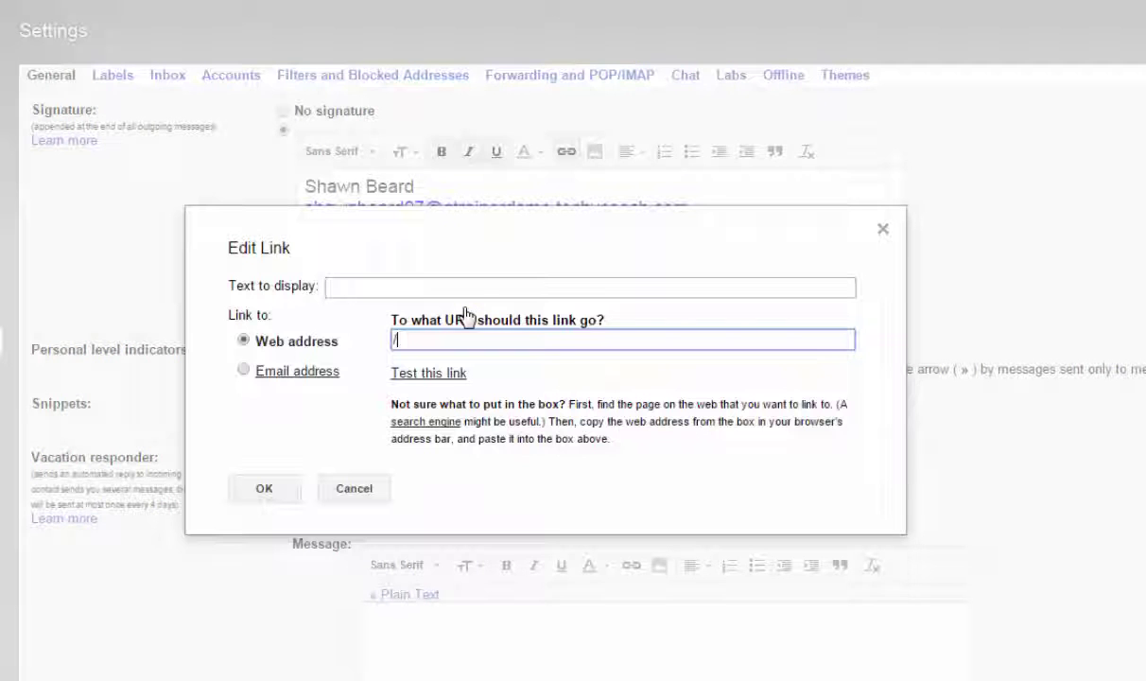
pyautogui.press('BackSpace')
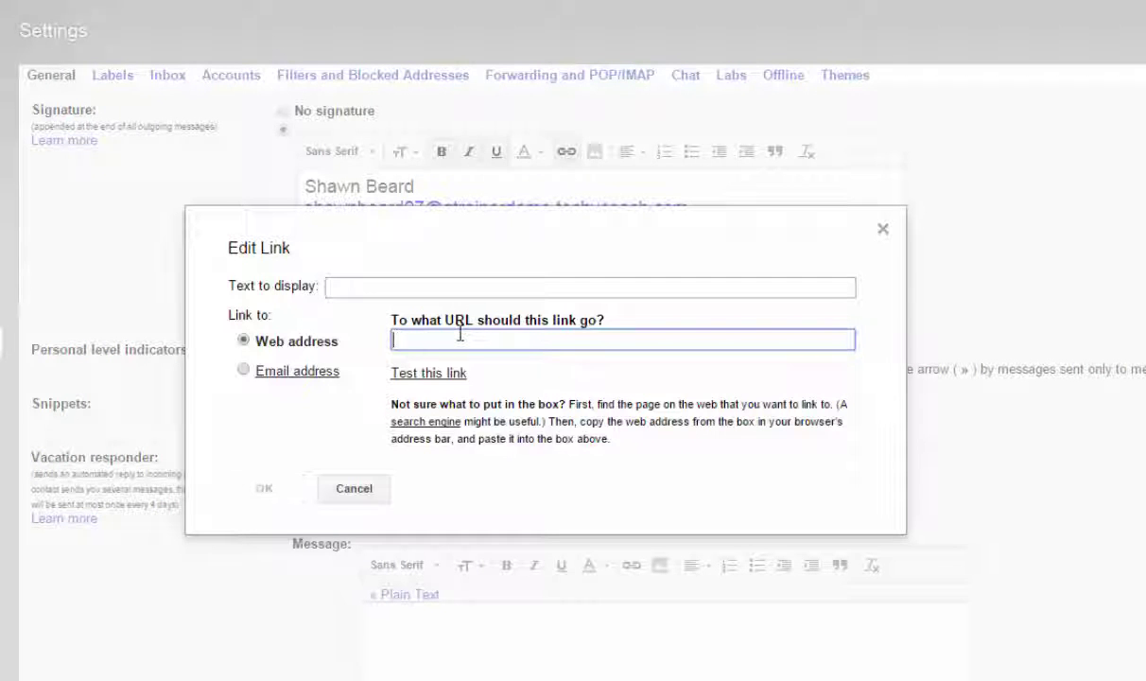
pyautogui.write('http:/')
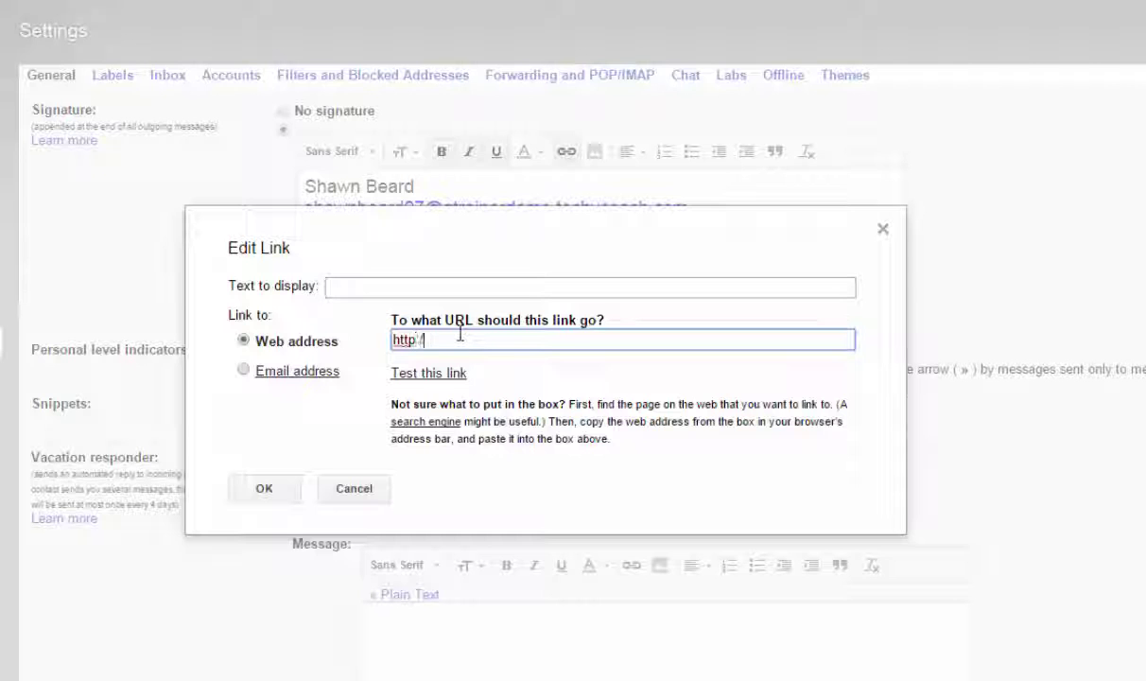
pyautogui.write('/blog.techycoach.co')
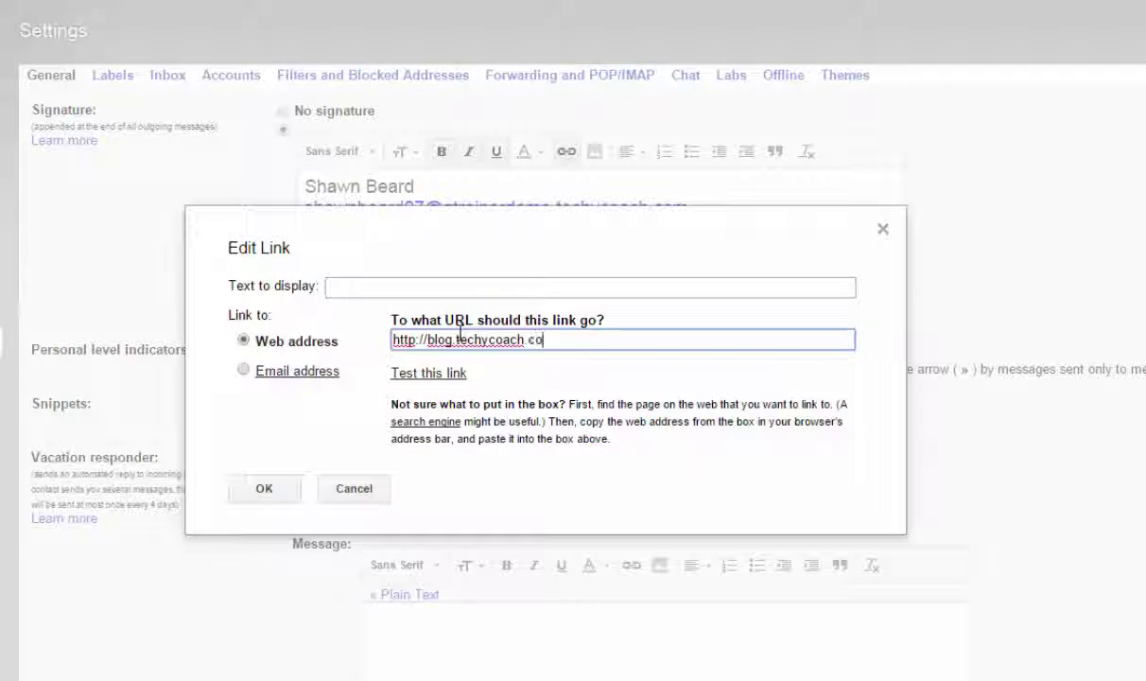
pyautogui.write('m')
pyautogui.click(257, 490)
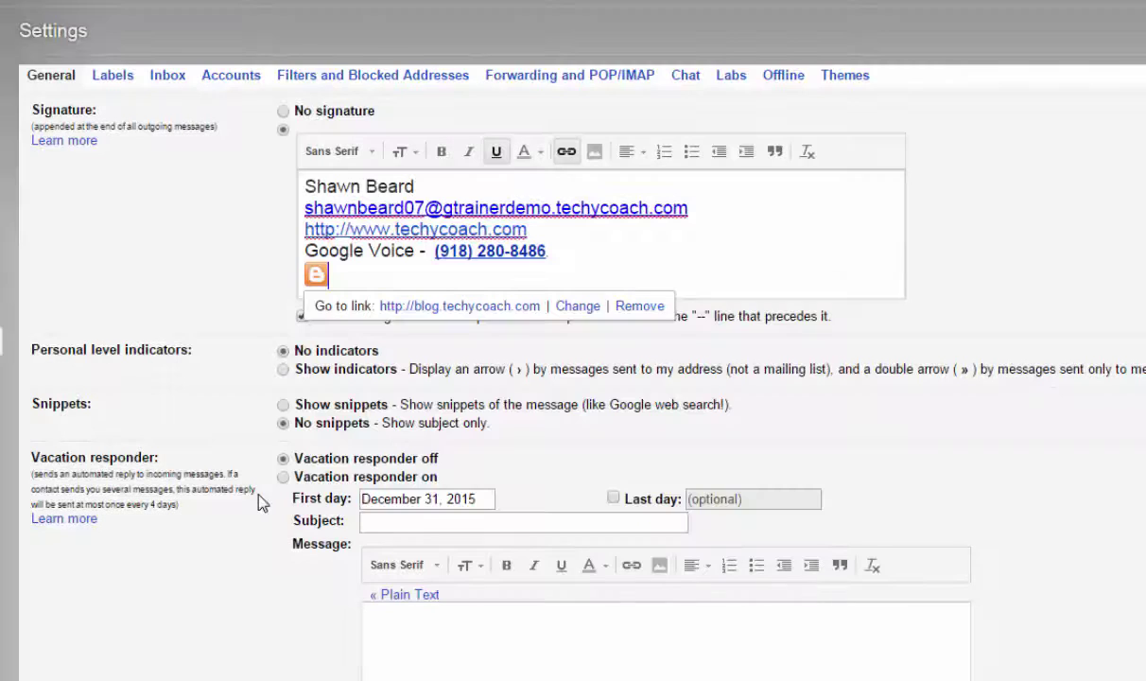
pyautogui.click(328, 274)
pyautogui.hotkey('shift', 'Left')
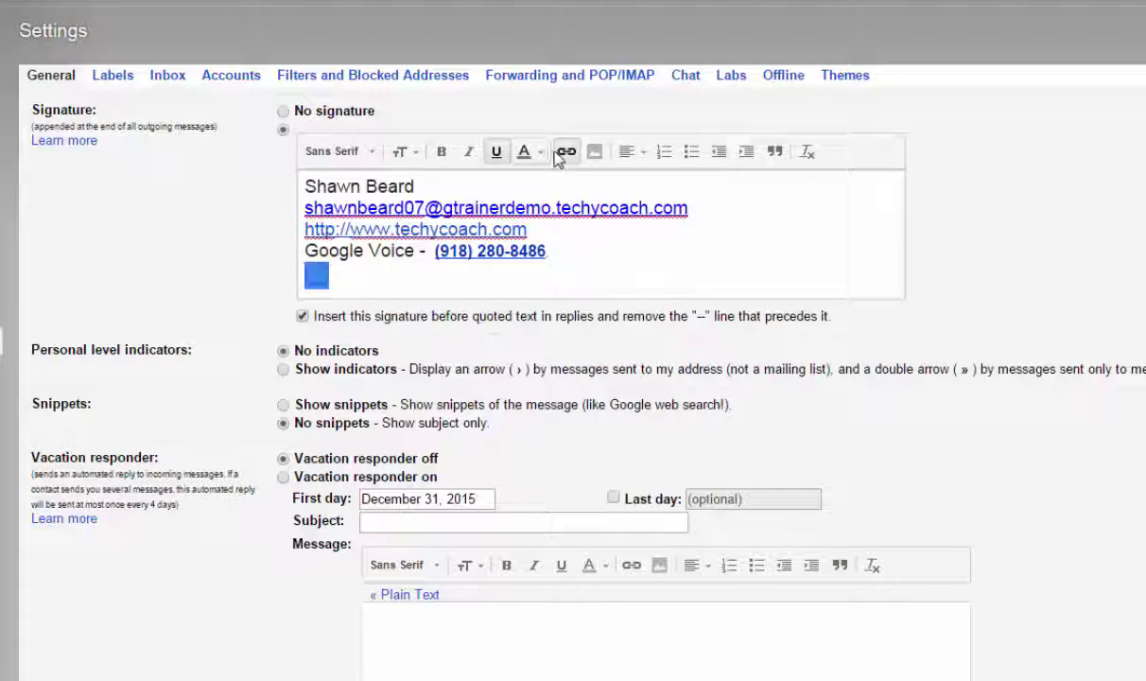
pyautogui.click(435, 289)
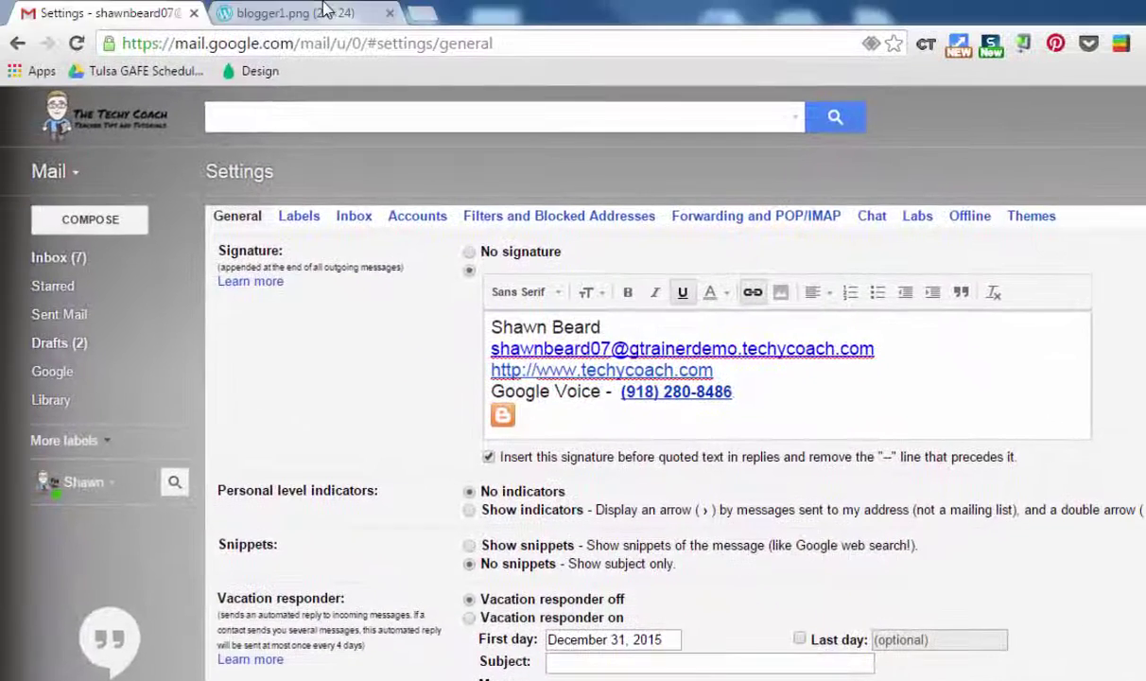
# - Return from the Blogger icon image to The Ink Blog social media icons page
pyautogui.click(303, 12)
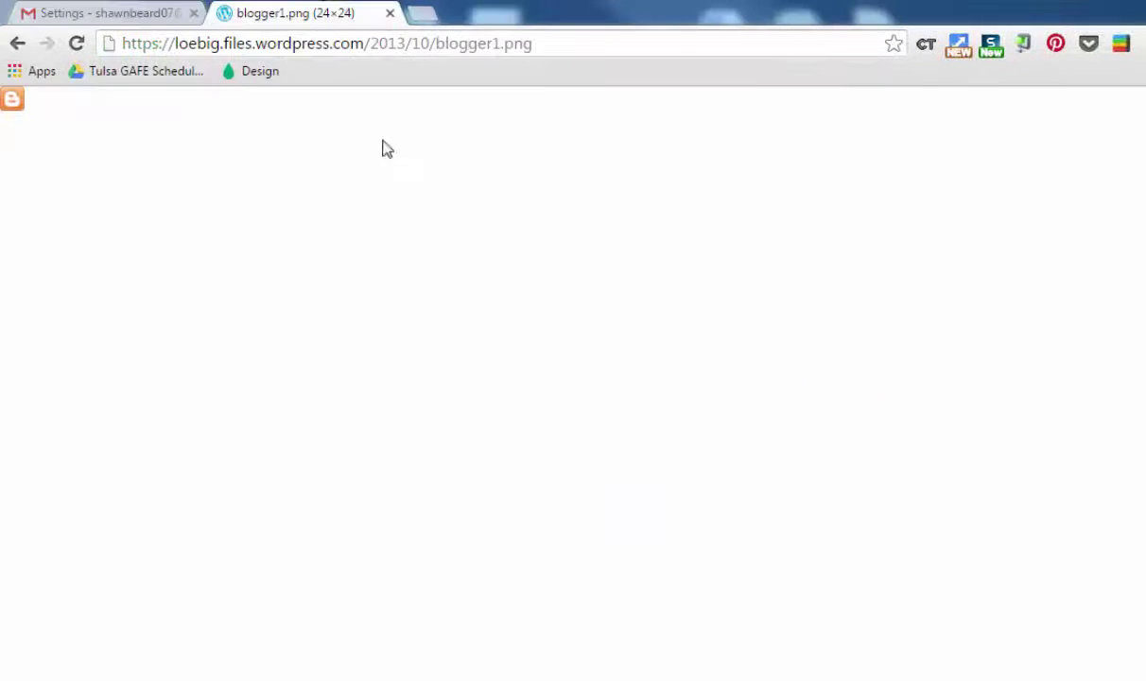
pyautogui.click(17, 43)
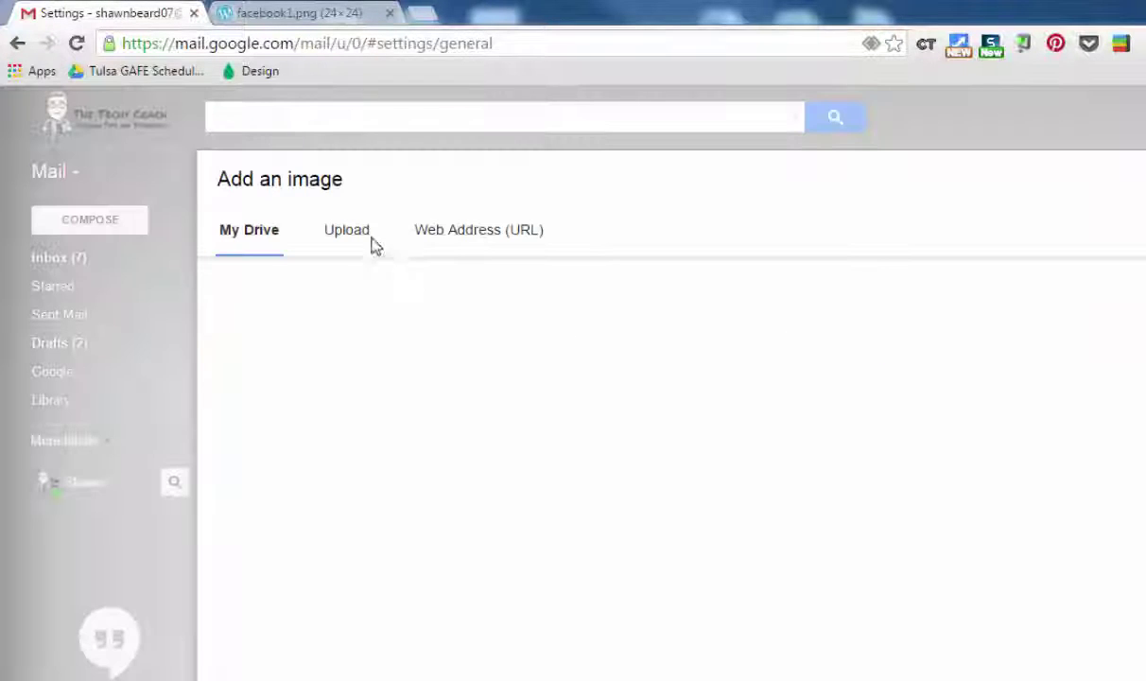
# - Insert the Facebook icon from its pasted web address and place it beside the Blogger icon
pyautogui.click(450, 235)
pyautogui.rightClick(435, 291)
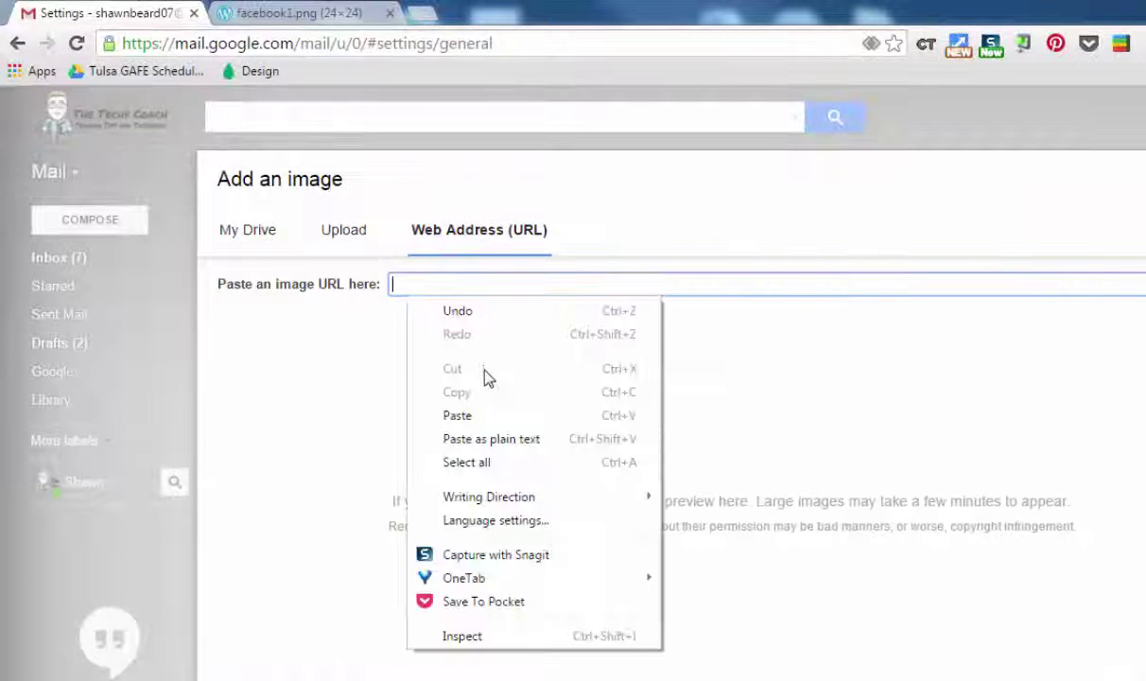
pyautogui.click(486, 417)
pyautogui.press('Return')
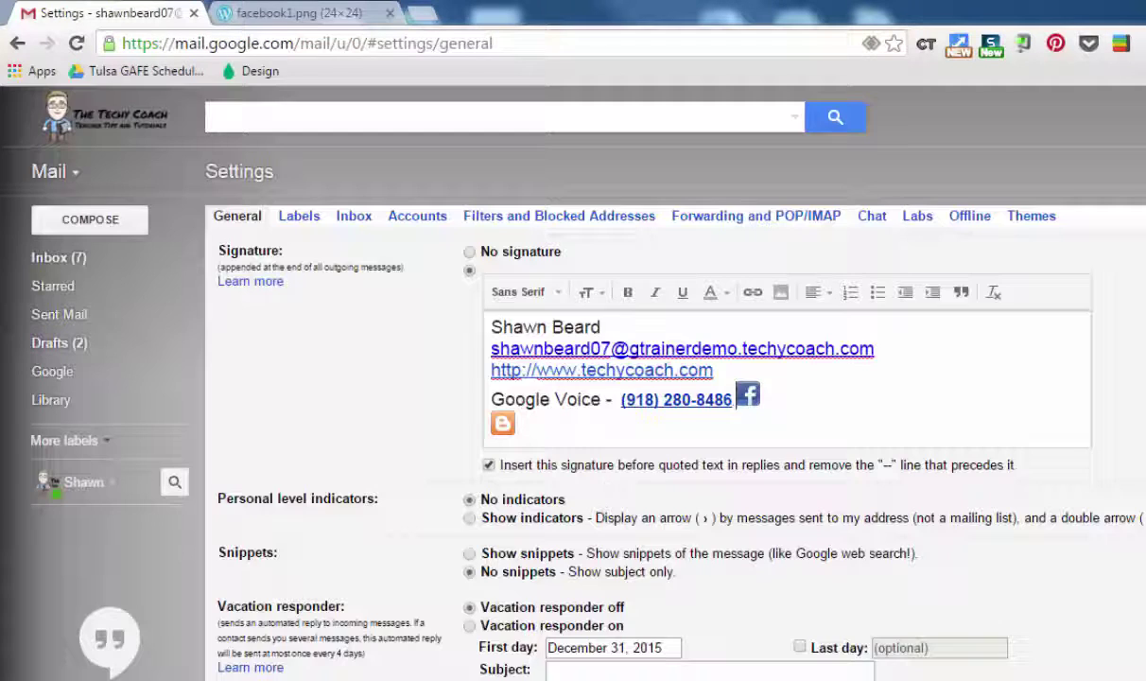
pyautogui.moveTo(747, 398); pyautogui.dragTo(548, 418)
pyautogui.click(585, 426)
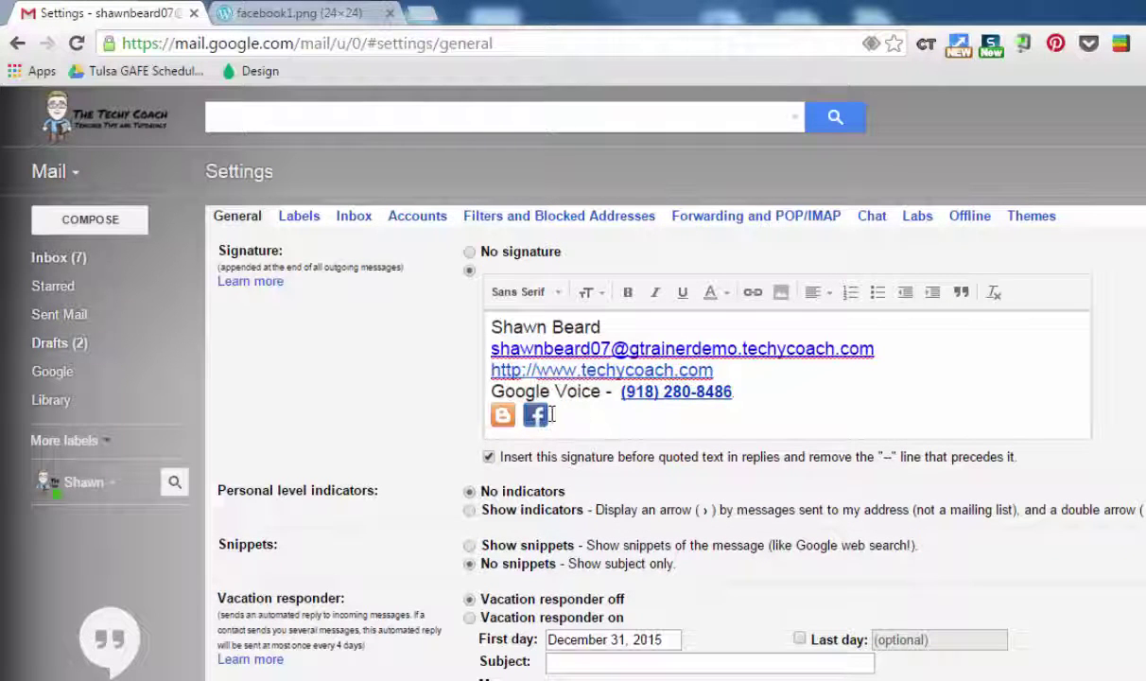
pyautogui.click(538, 414)
pyautogui.click(753, 293)
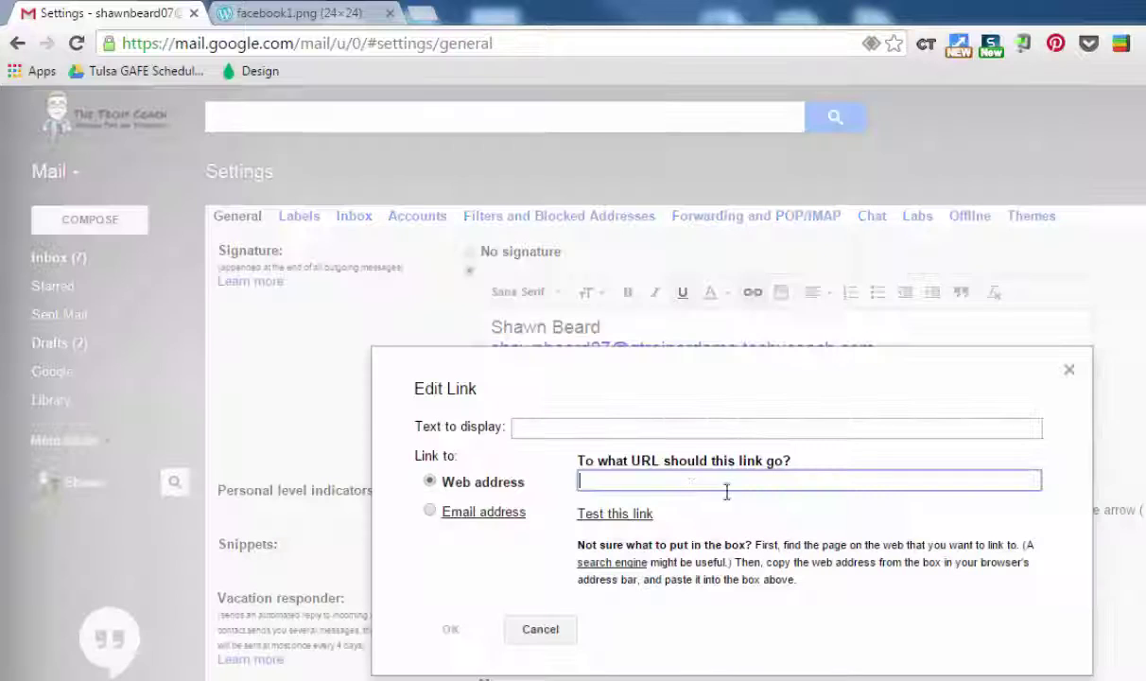
pyautogui.write('http://fac')
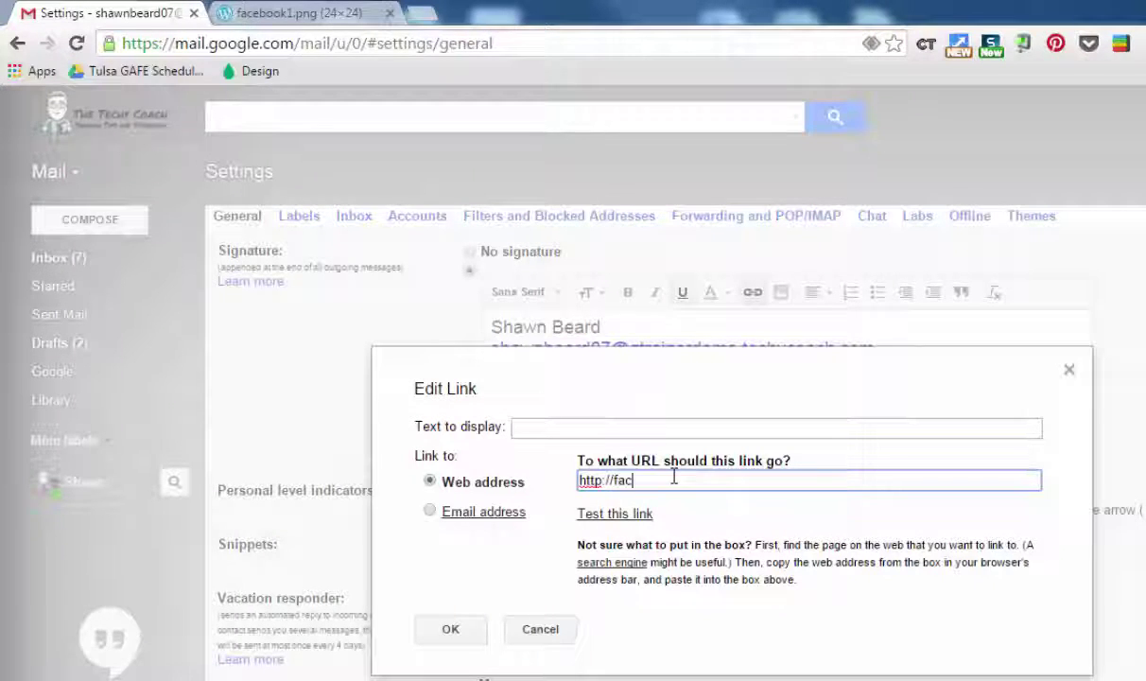
pyautogui.write('ebook.com/')
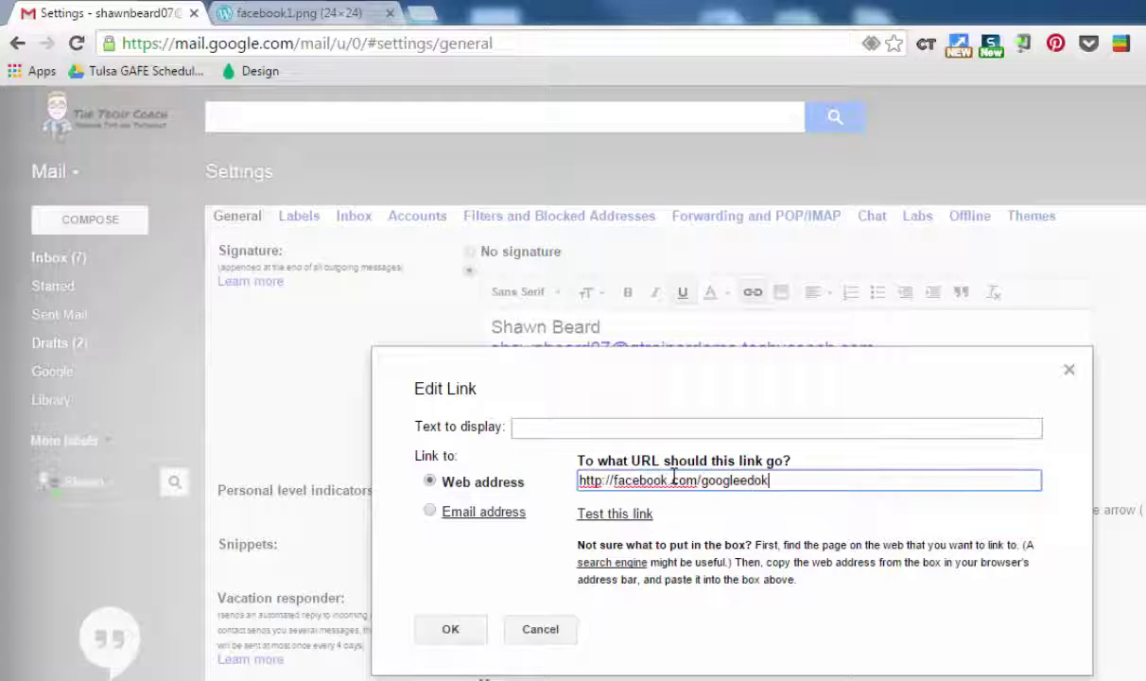
pyautogui.write('googleedok')
pyautogui.click(450, 629)
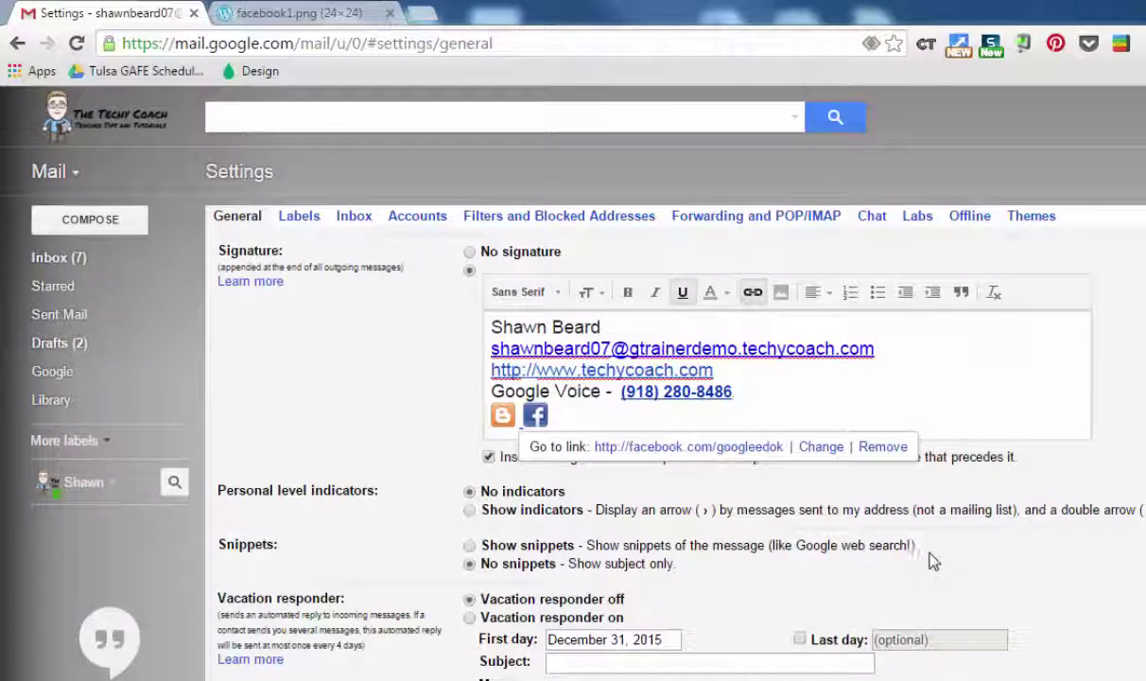
pyautogui.click(767, 417)
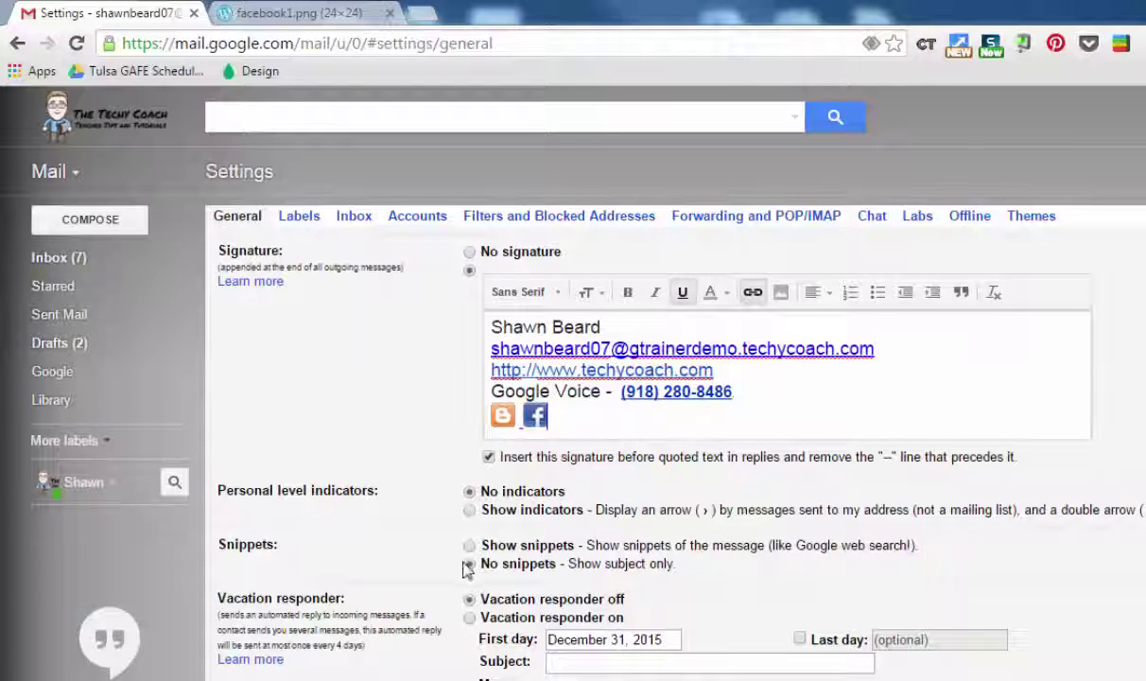
pyautogui.scroll(-3, 568, 473)
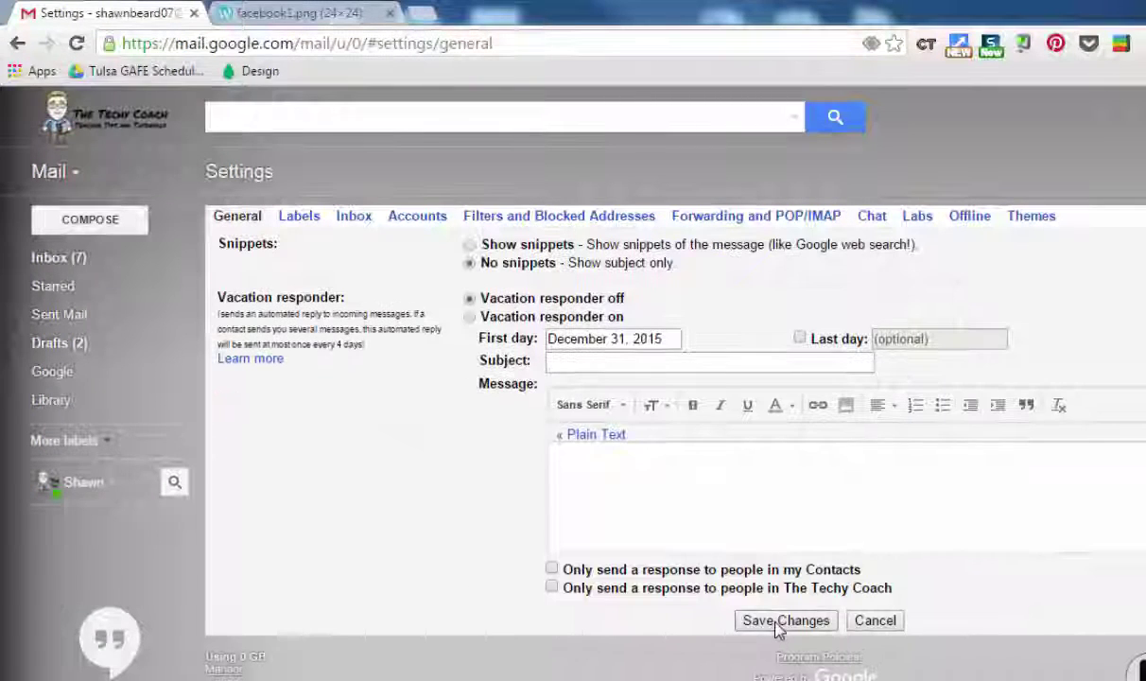
# - Save the signature changes and start a new message to check the linked icons
pyautogui.click(776, 624)
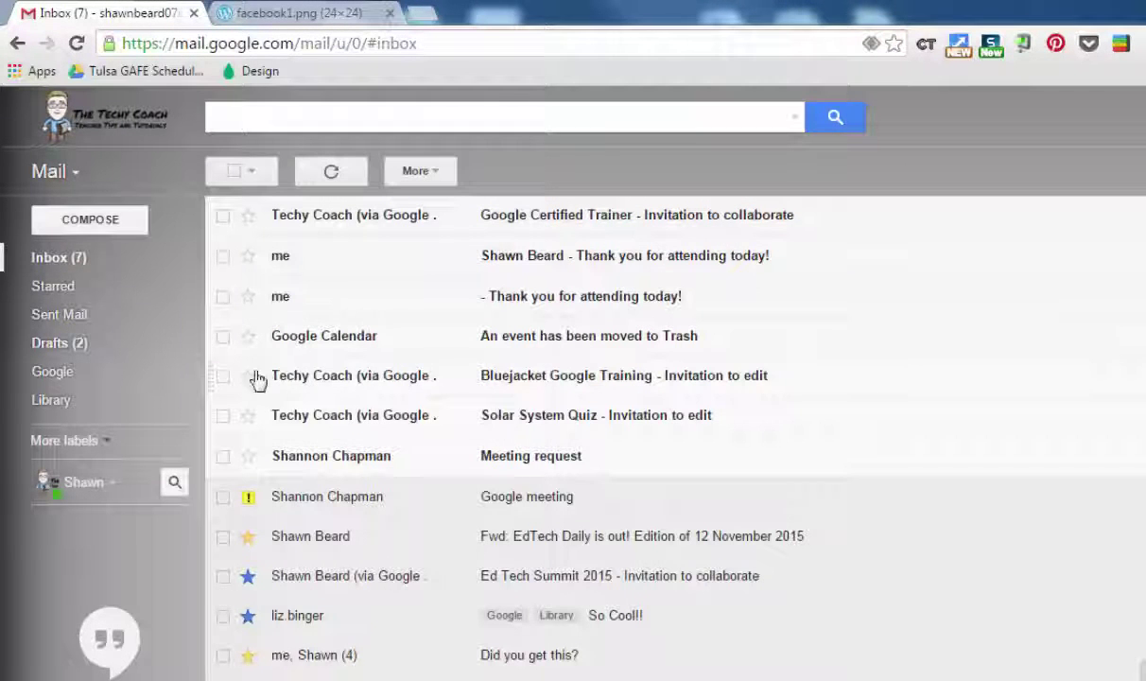
pyautogui.click(113, 223)
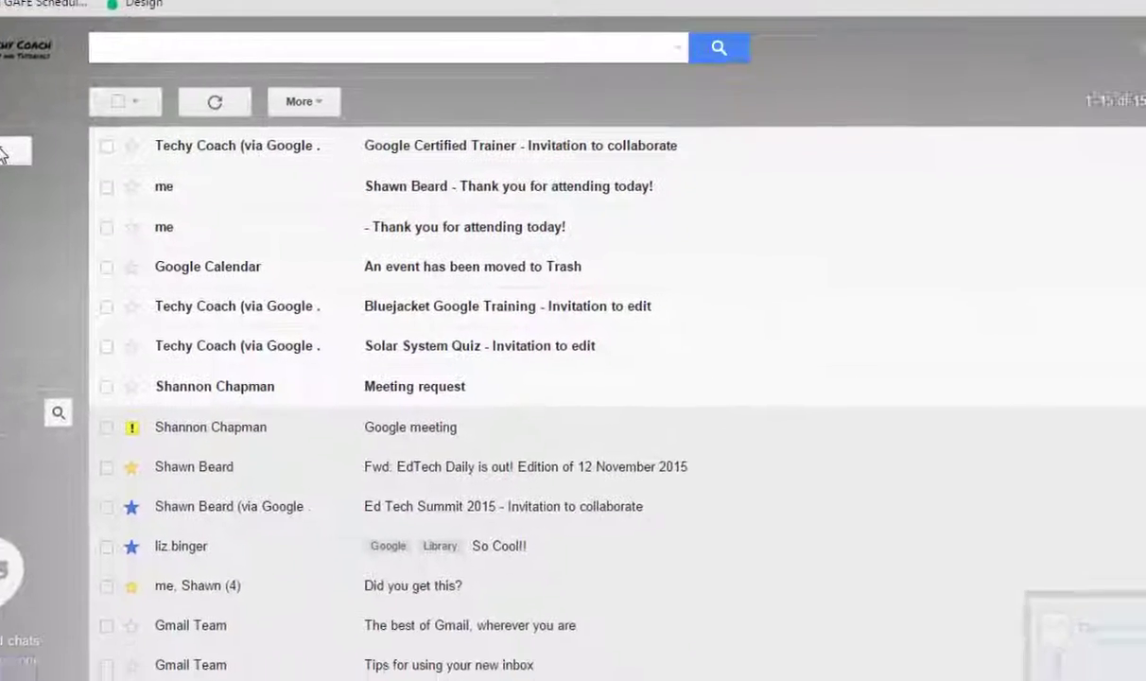